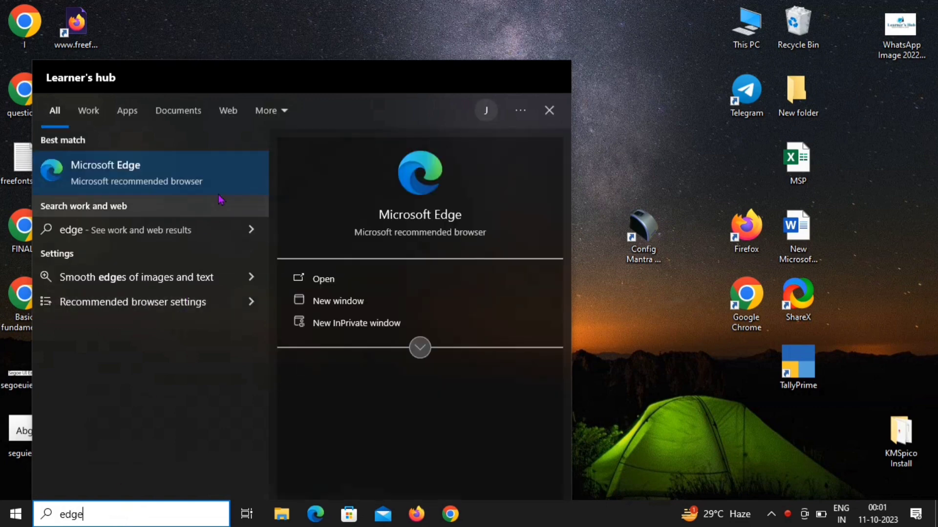
Launch Microsoft Edge and search the web for "bing chat"
left_click(335, 282)
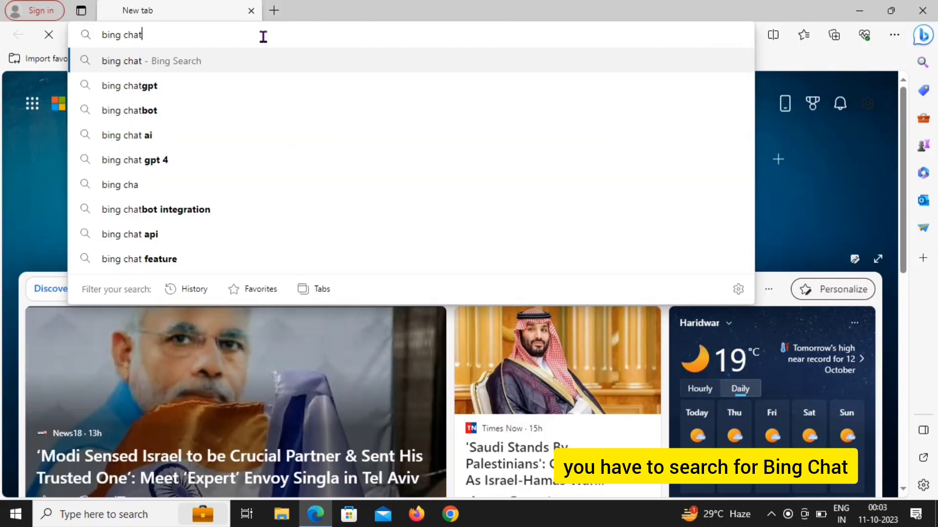
key("Return")
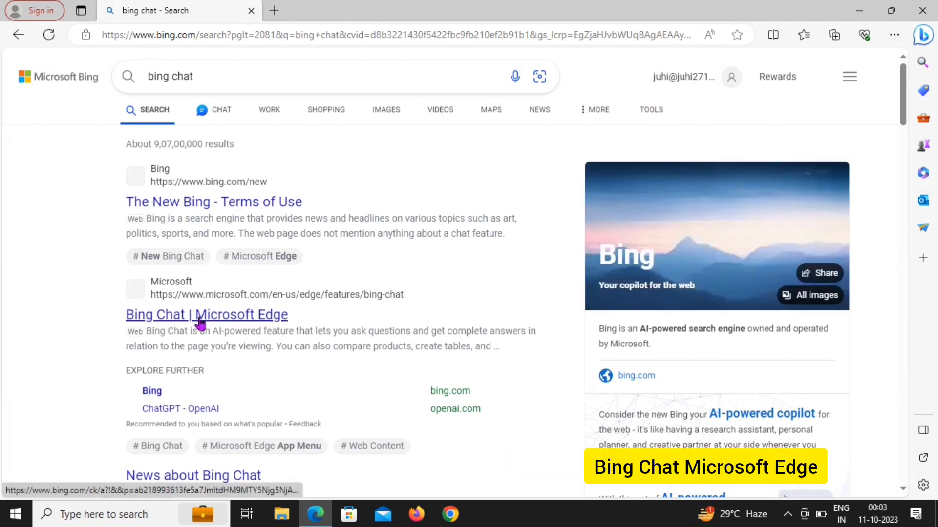
Open the "Bing Chat | Microsoft Edge" result, then start the chat and expand it into its own browser tab
left_click(224, 324)
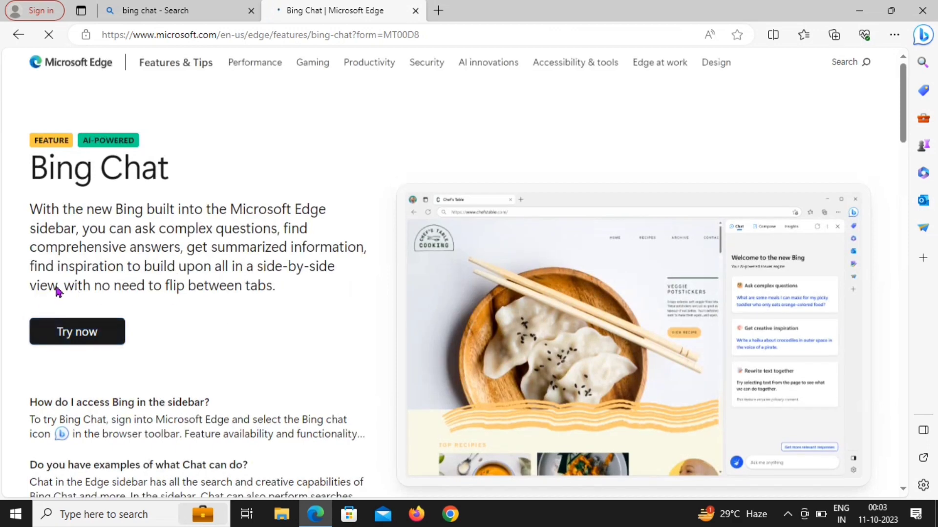
left_click(106, 336)
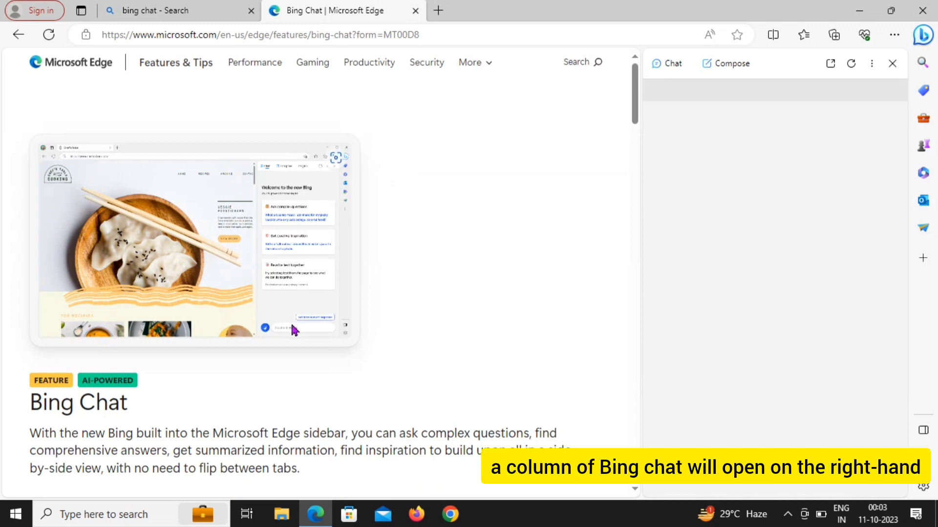
left_click(830, 63)
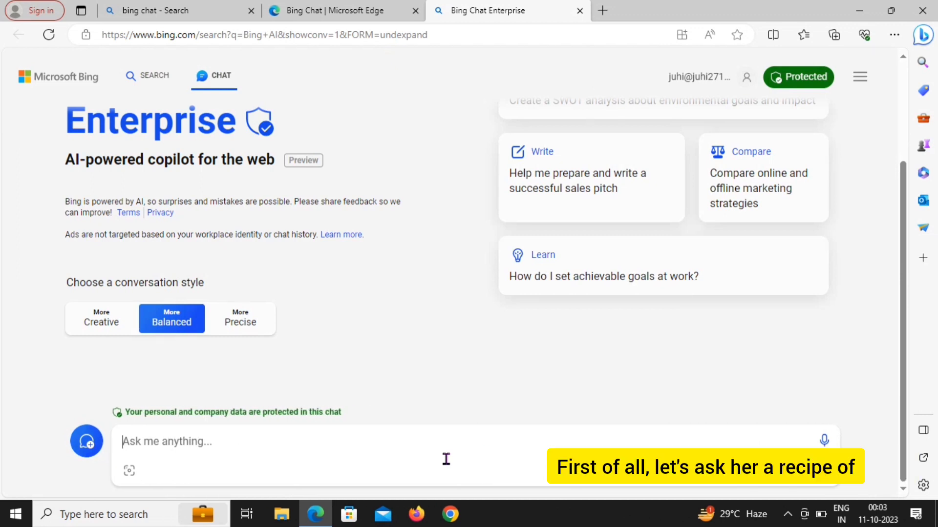
Ask the chat "how to make pizza" and accept the Bing Chat Enterprise terms to continue
type("ho")
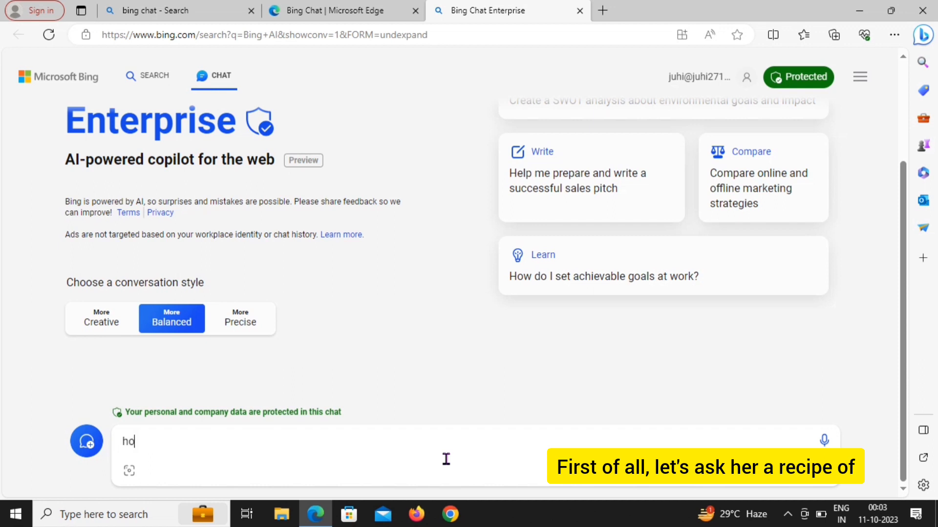
type("w to ")
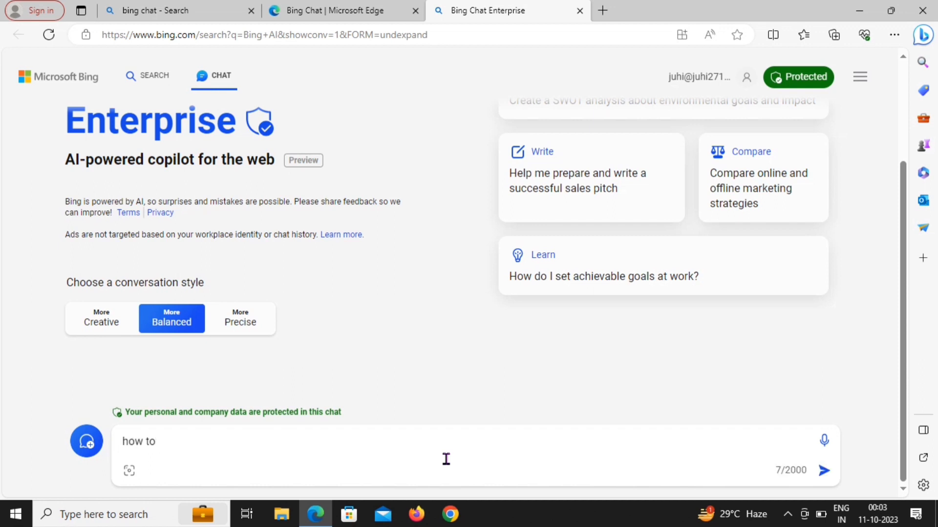
type("make pi")
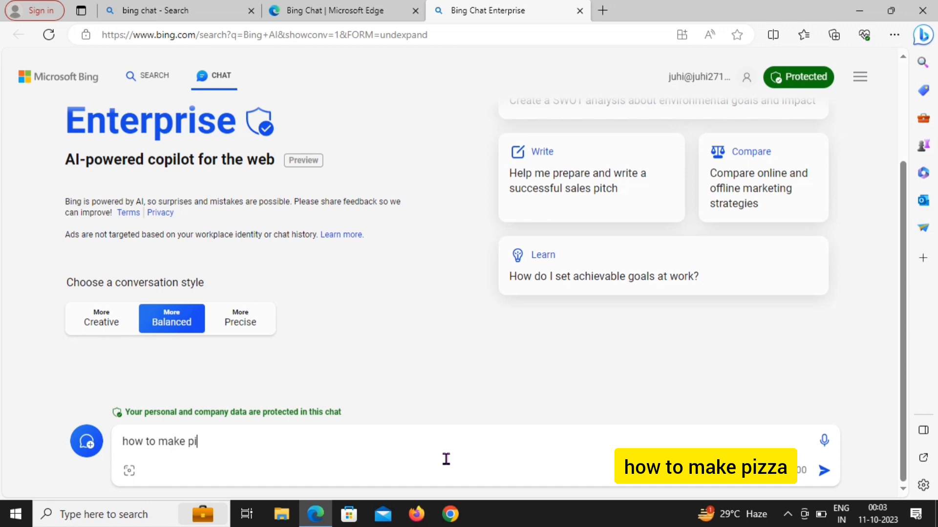
type("zza")
key("Return")
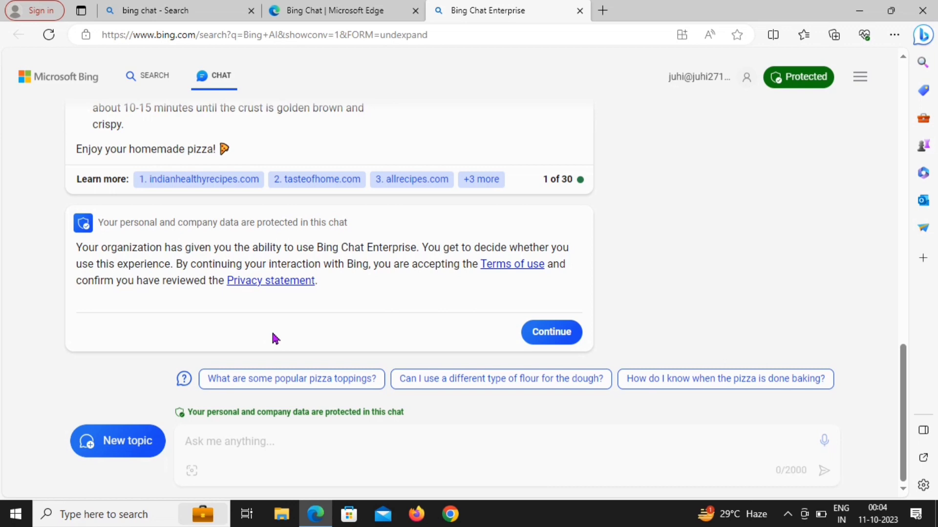
left_click(549, 331)
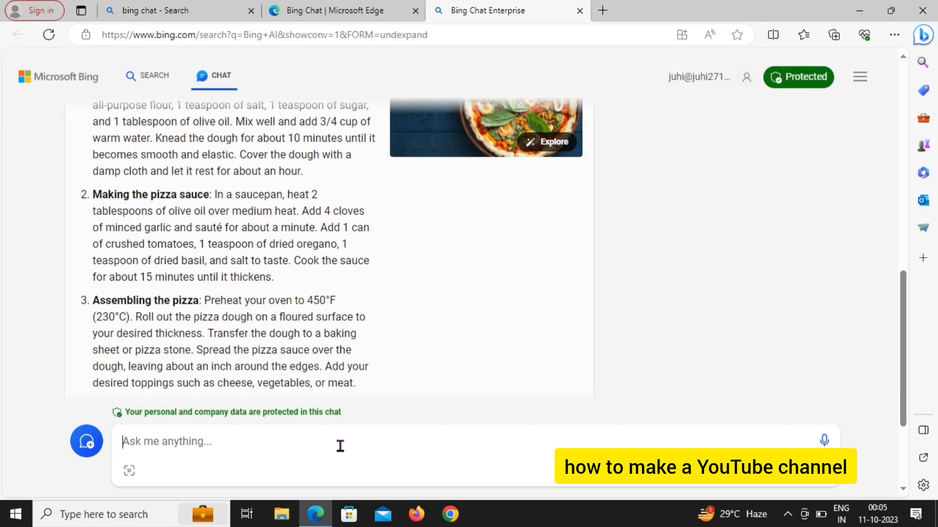
Ask the chat "how to make youtube channel", with YouTube spelled correctly
type("how")
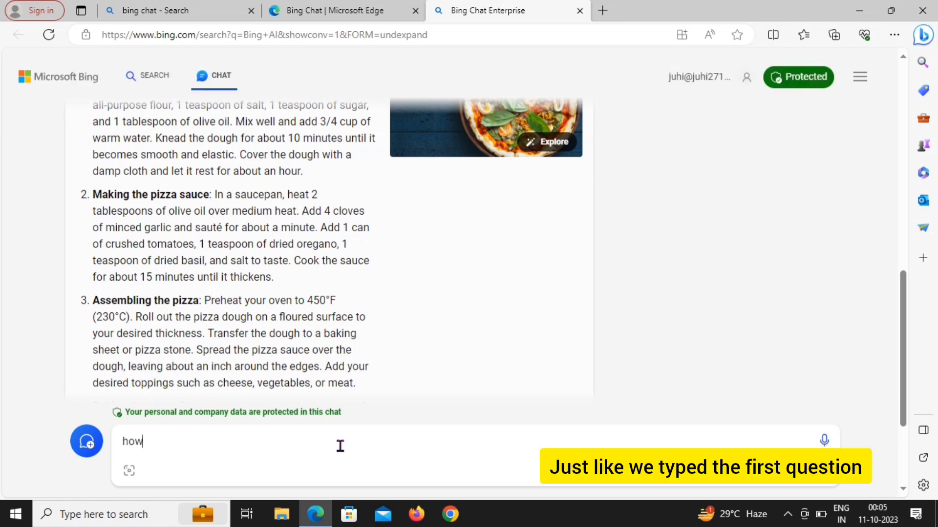
type(" to m")
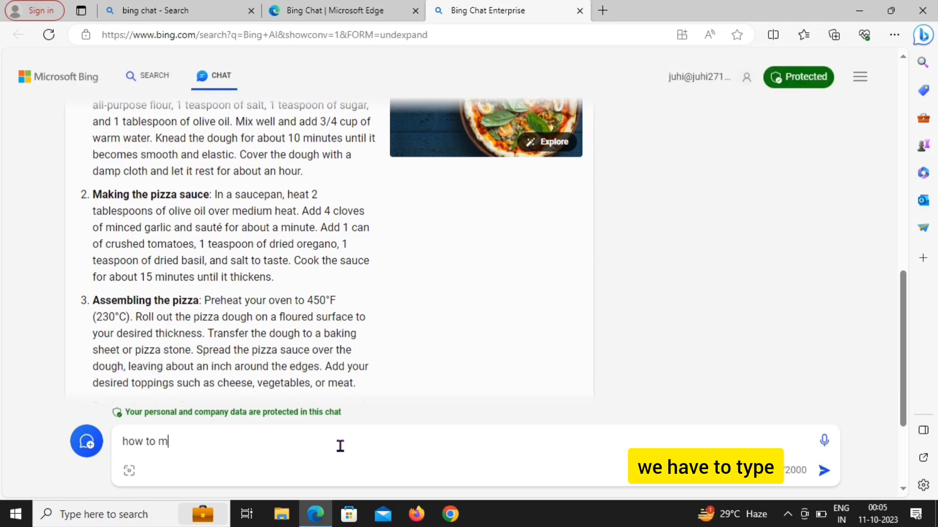
type("ake you")
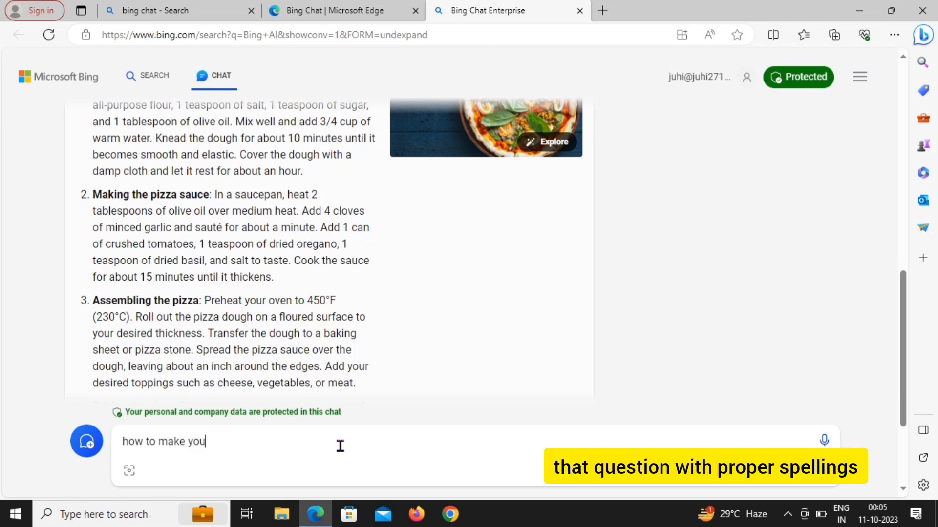
type("tobe")
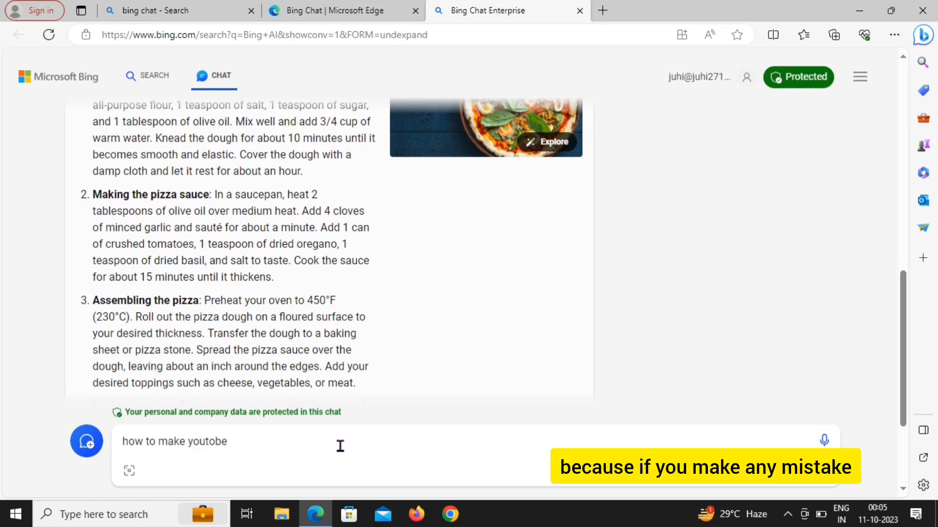
key("BackSpace")
key("BackSpace")
key("BackSpace")
key("BackSpace")
key("BackSpace")
key("BackSpace")
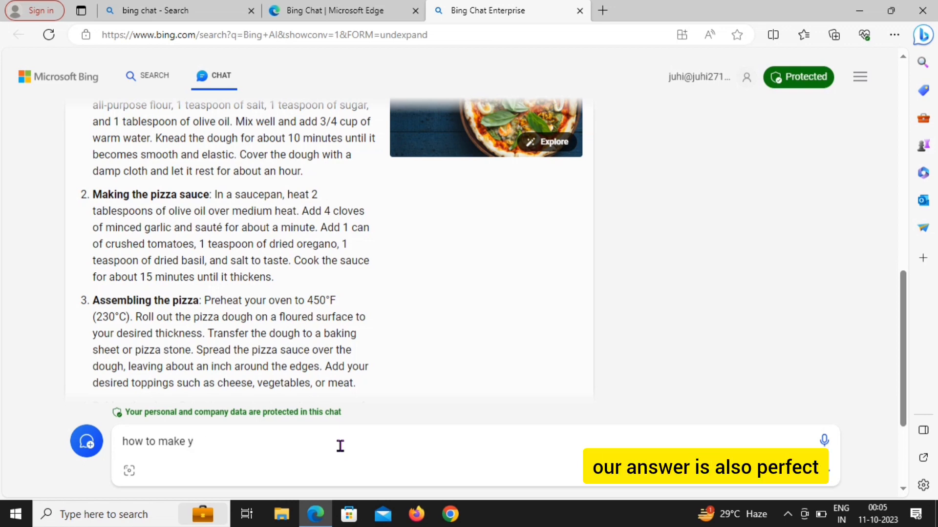
type("you")
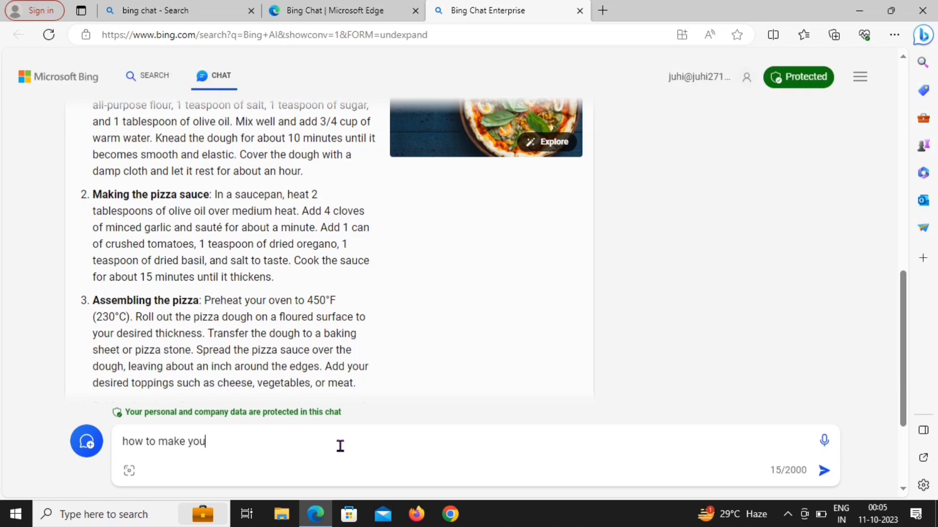
type("tub")
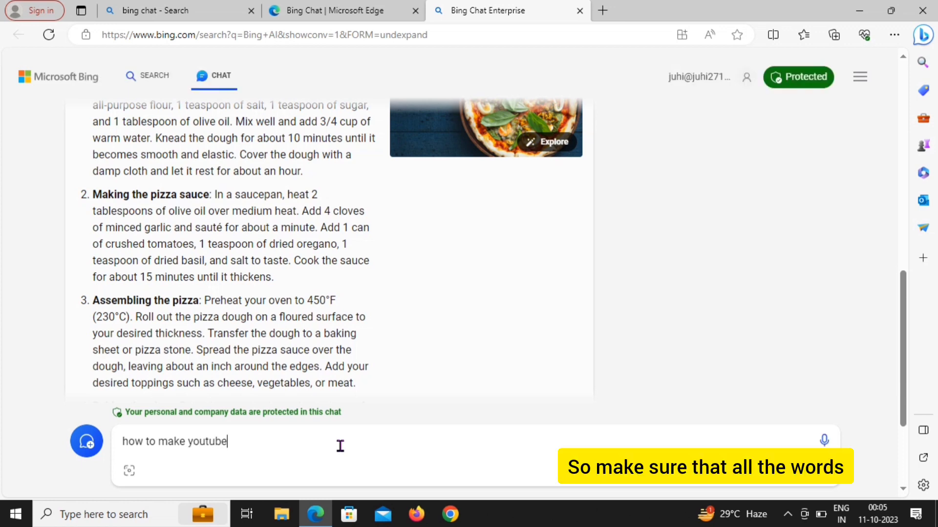
type("e ")
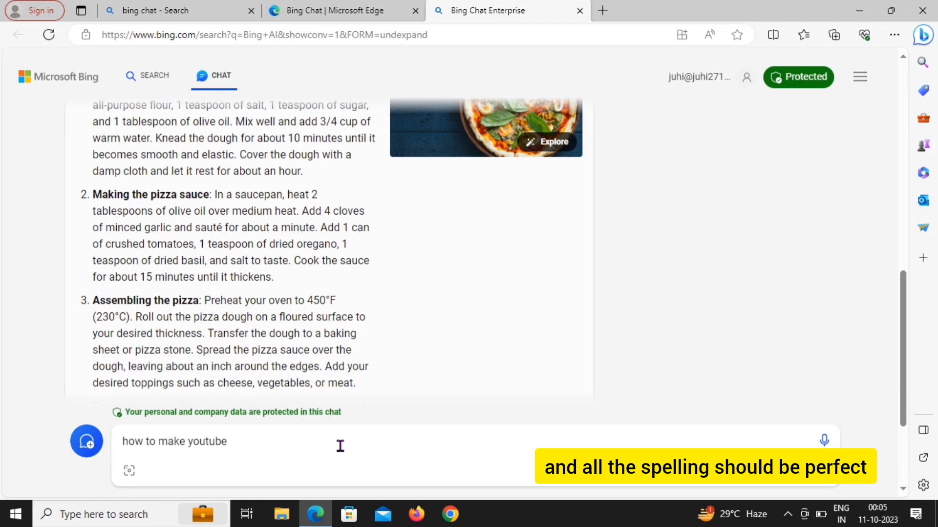
type("chann")
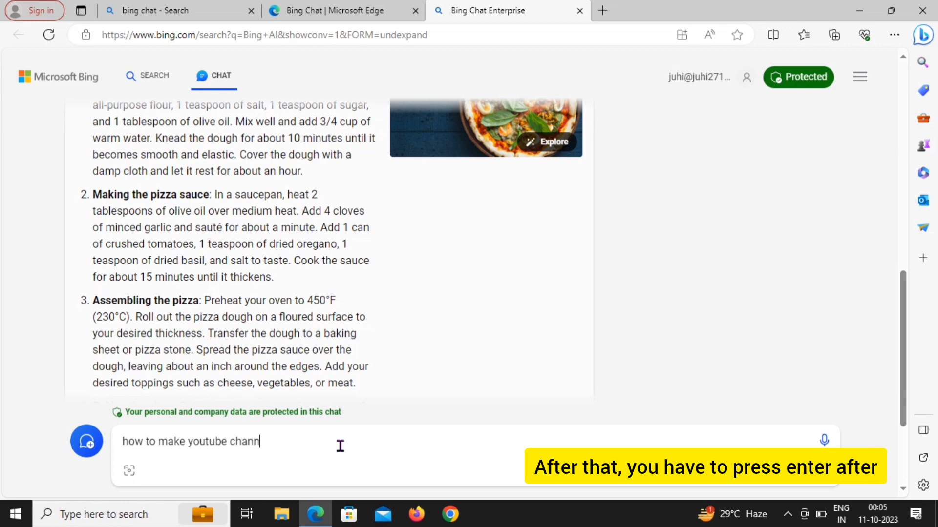
type("el")
key("Return")
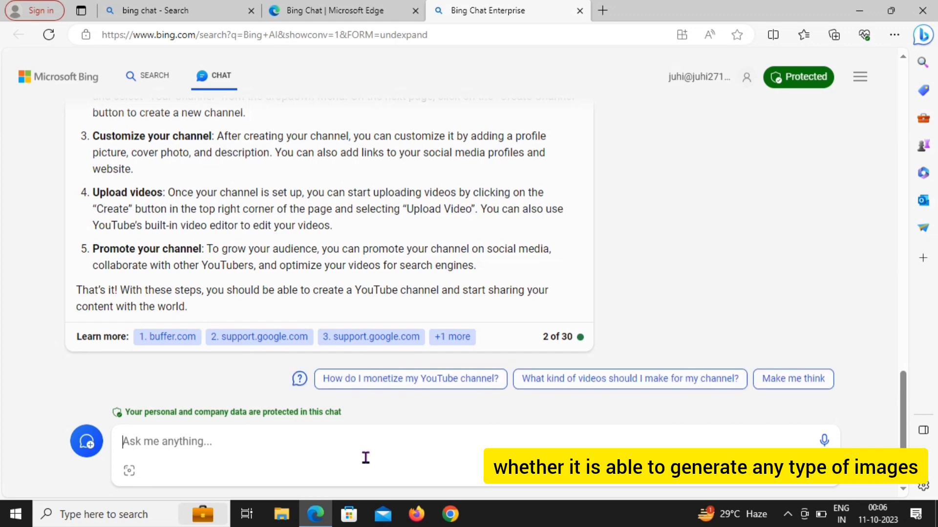
Send the chat the image request "make me a logo about cafe"
type("make ")
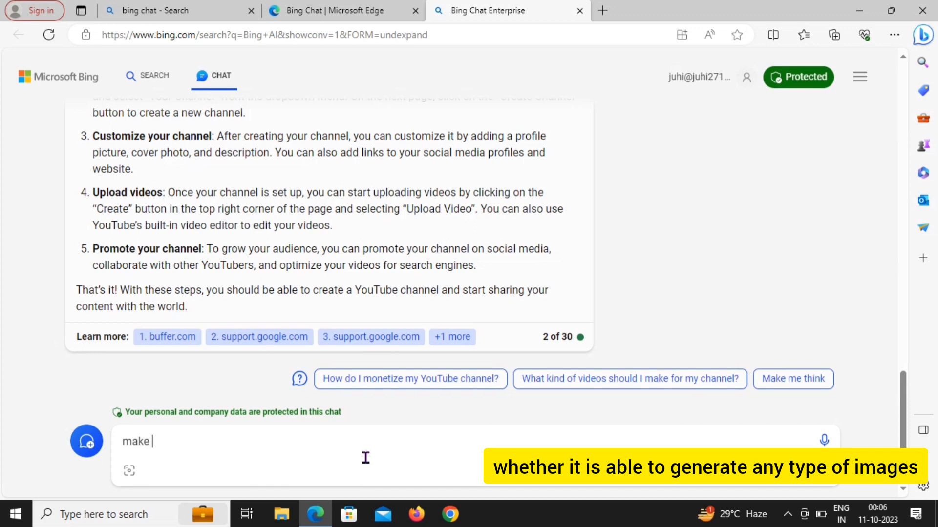
type("me a logo")
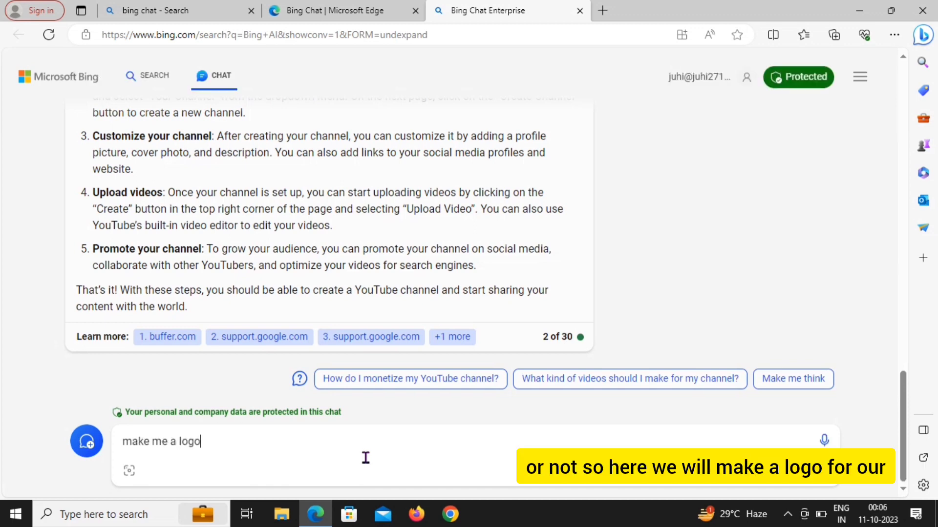
type(" about")
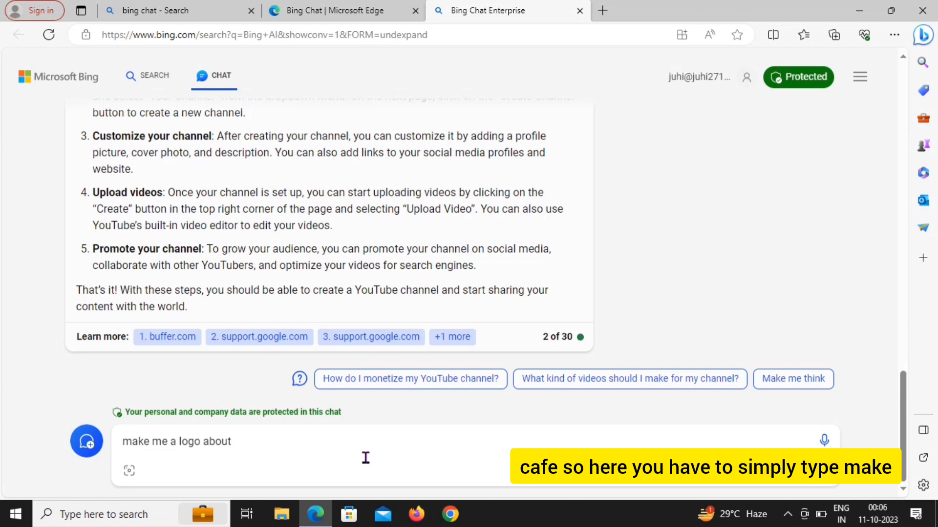
type(" cafe")
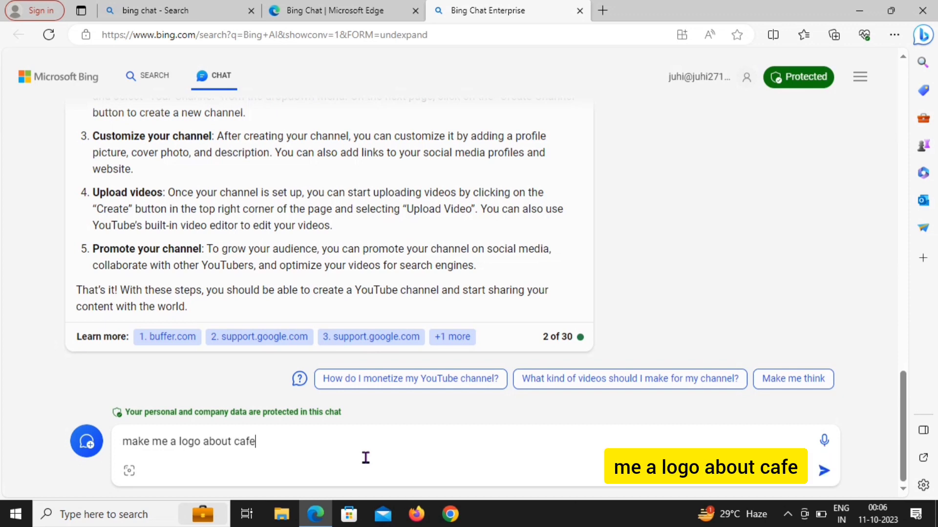
key("Return")
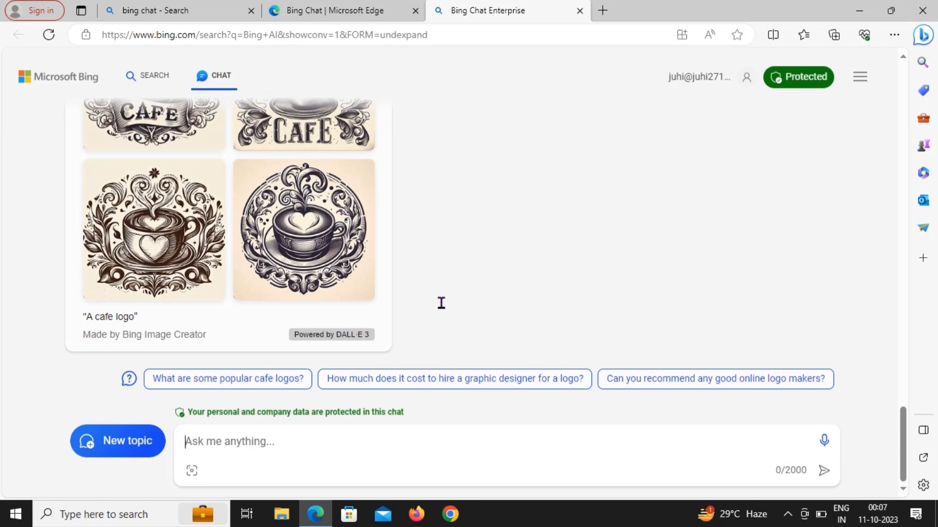
Review the whole answer to the cafe logo request, from its written reply to the generated images
scroll(522, 212, "up", 5)
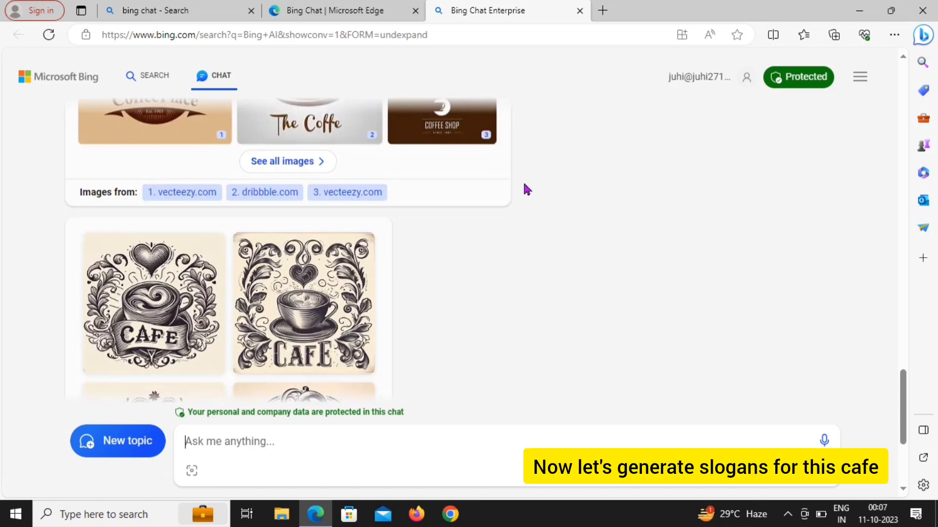
scroll(523, 191, "up", 5)
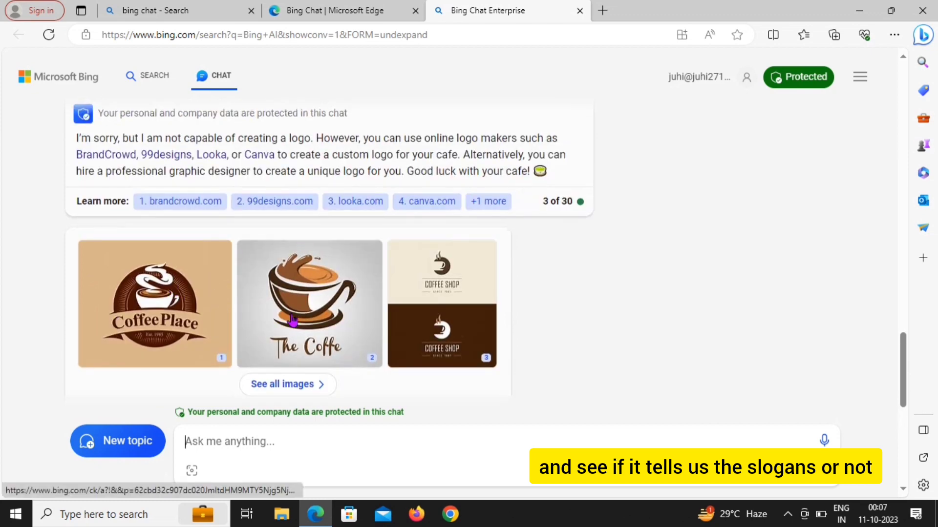
scroll(549, 325, "up", 2)
scroll(549, 324, "down", 1)
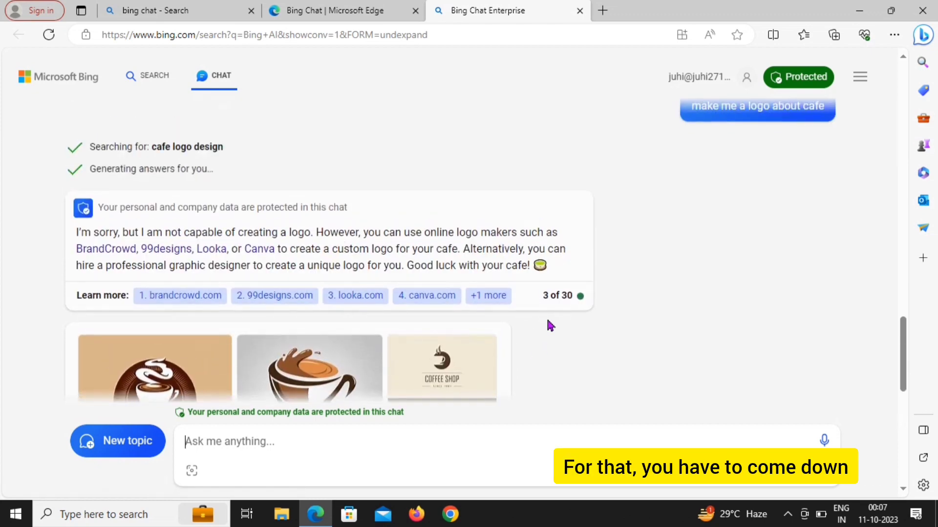
scroll(586, 336, "down", 5)
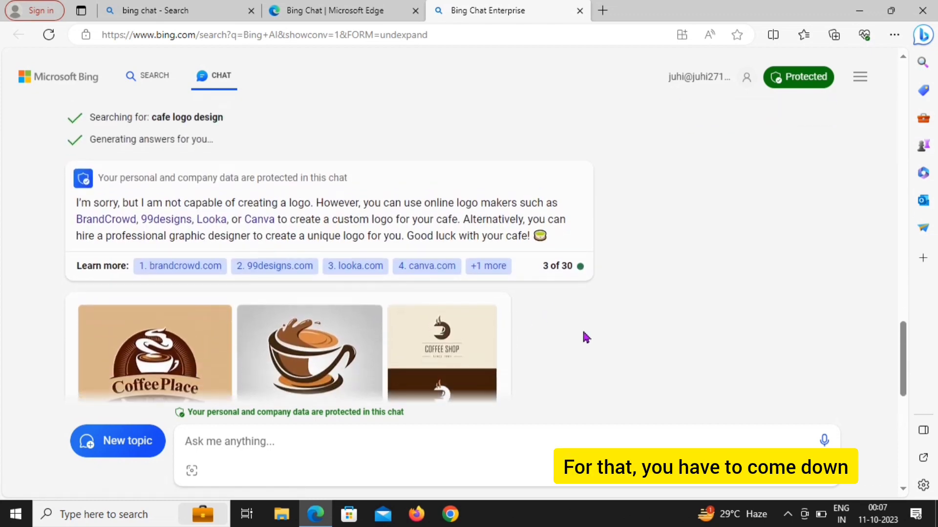
scroll(586, 337, "down", 5)
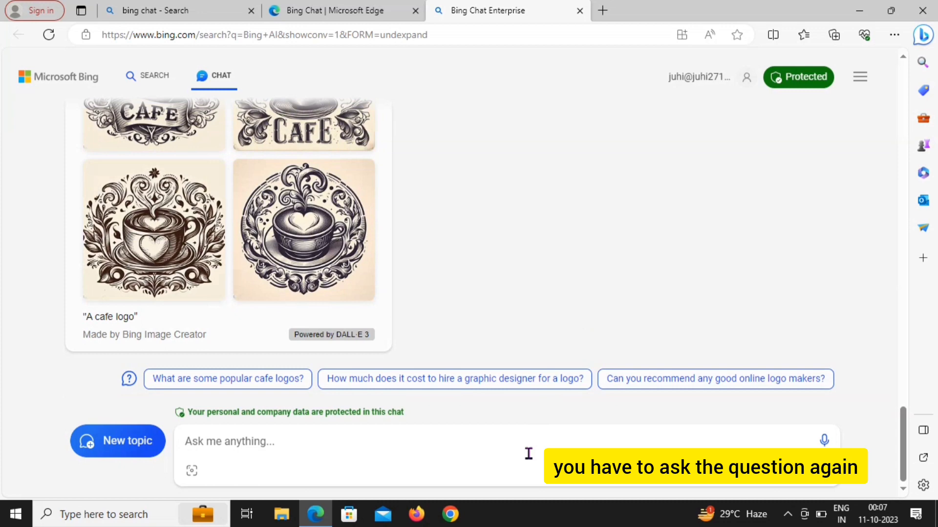
Send the chat the request "give me a slogon for my cafe"
type("give ")
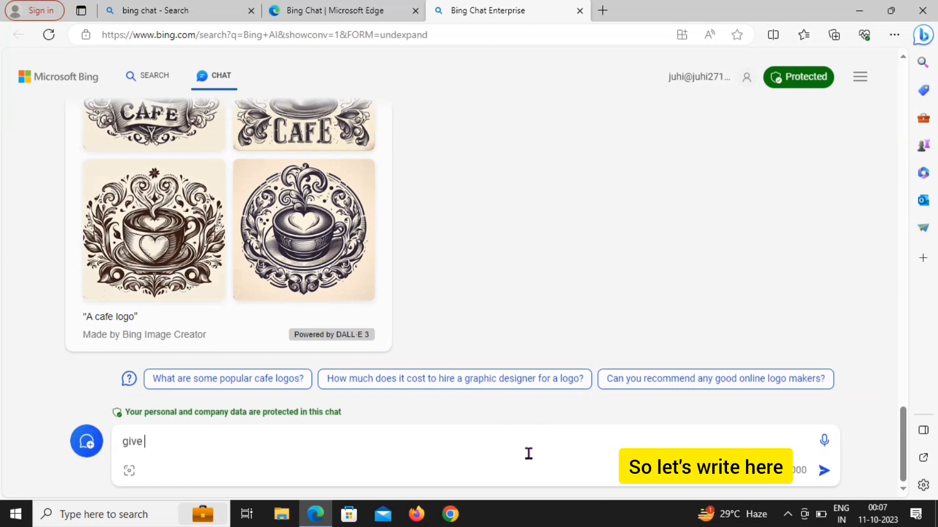
type("me")
key("BackSpace")
key("BackSpace")
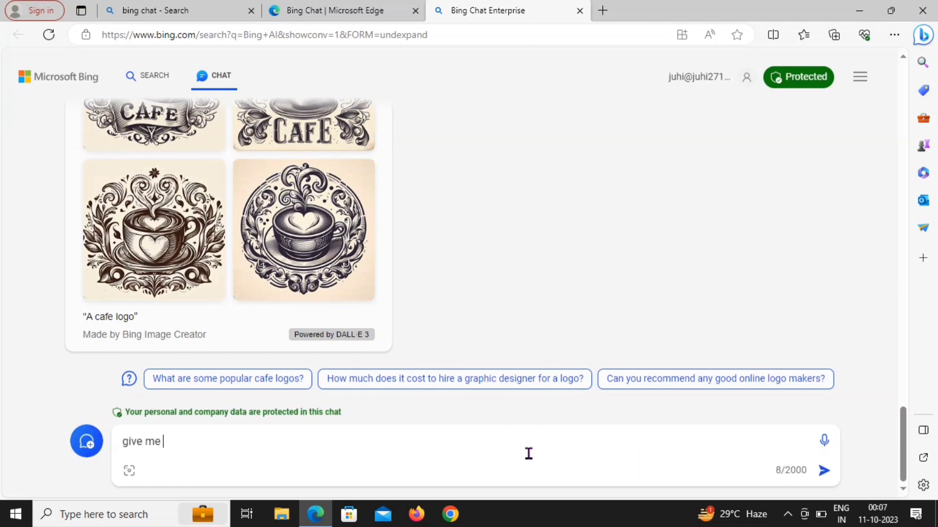
type("me a slogon for ")
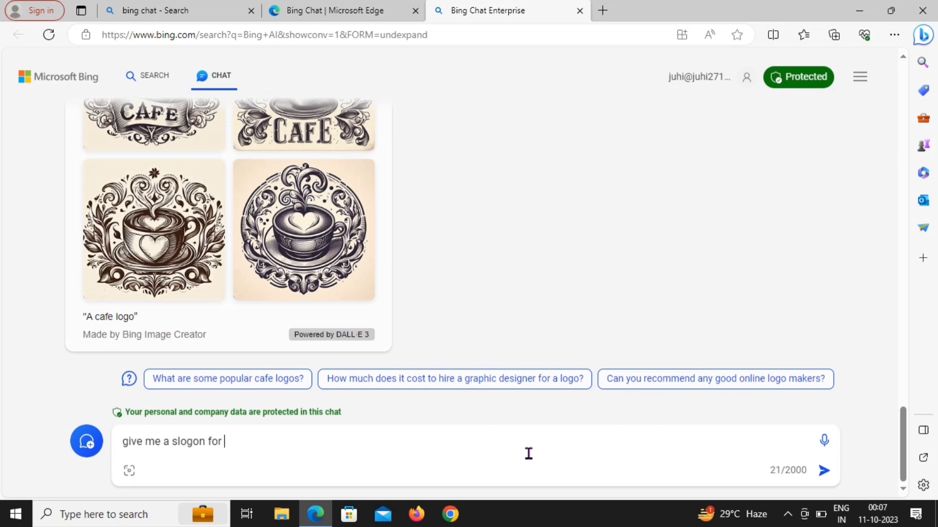
type("my cafe")
key("Return")
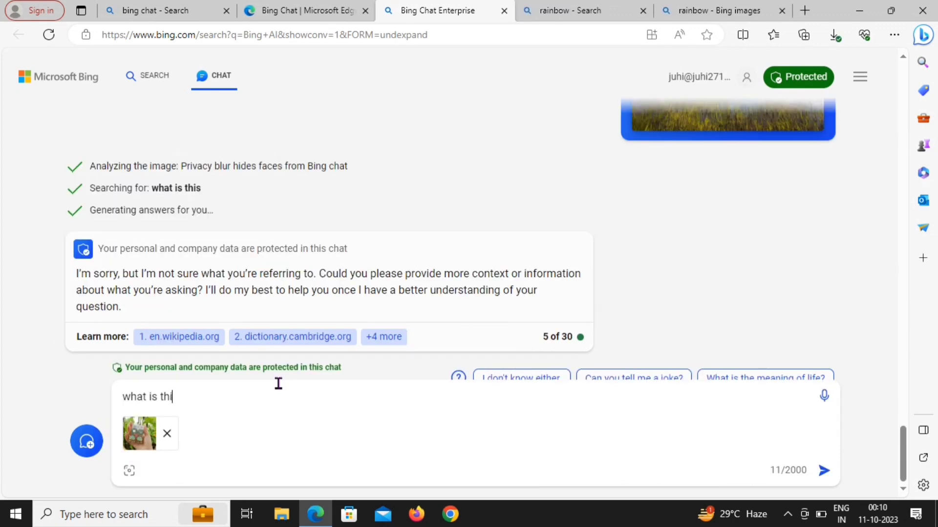
Complete the question about the attached photo as "what is this in image" and send it to the chat
type("s in m")
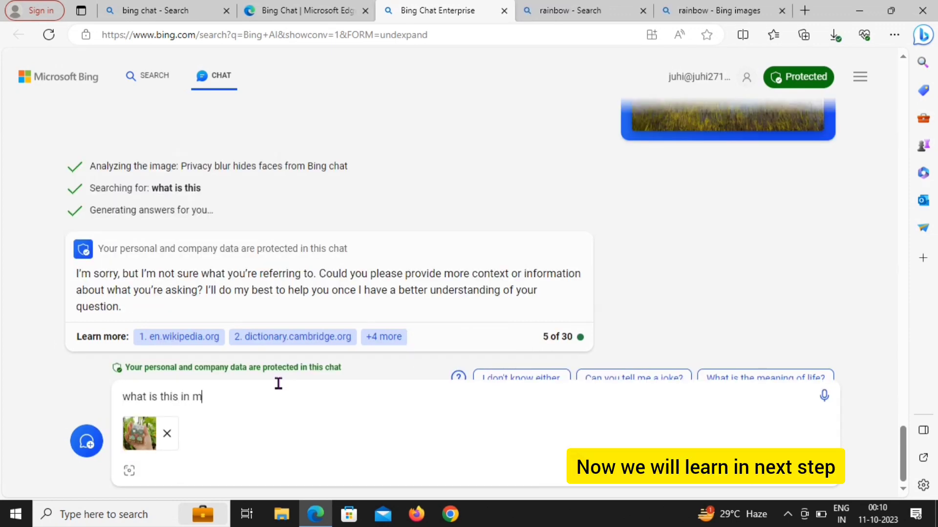
type("a")
key("BackSpace")
key("BackSpace")
type("i")
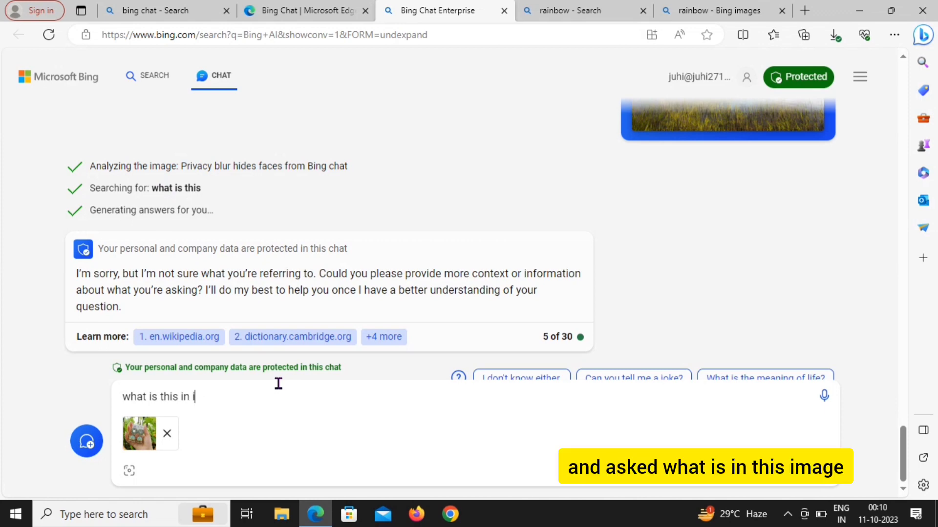
type("mage")
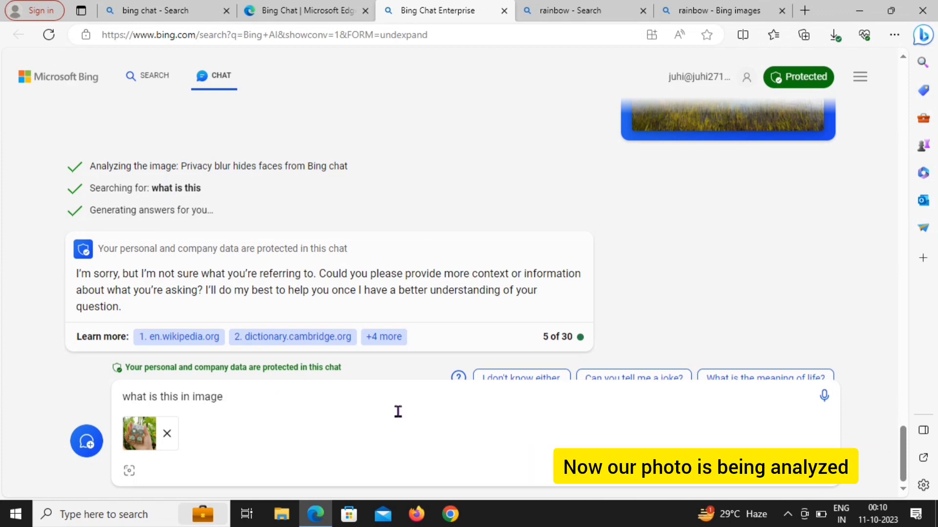
key("Return")
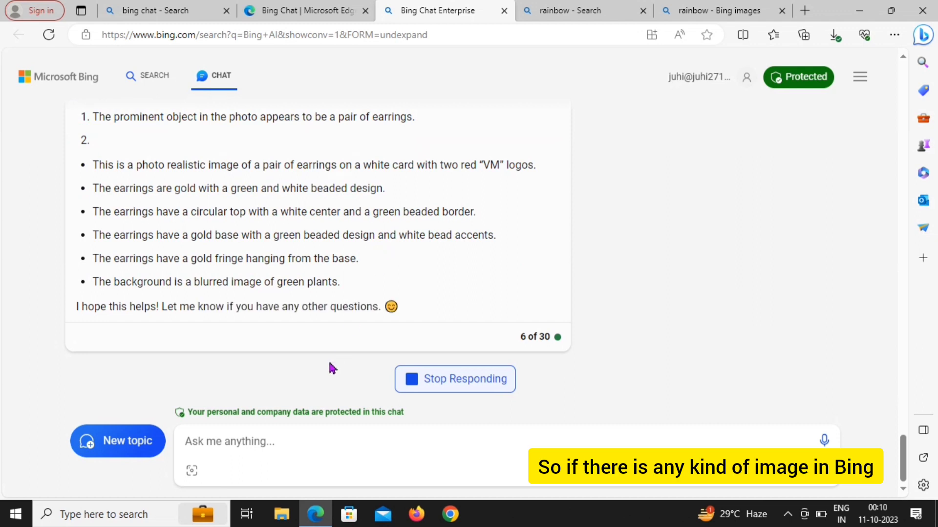
Request the image description in another language by sending the chat the follow-up "in hindi please"
left_click(294, 438)
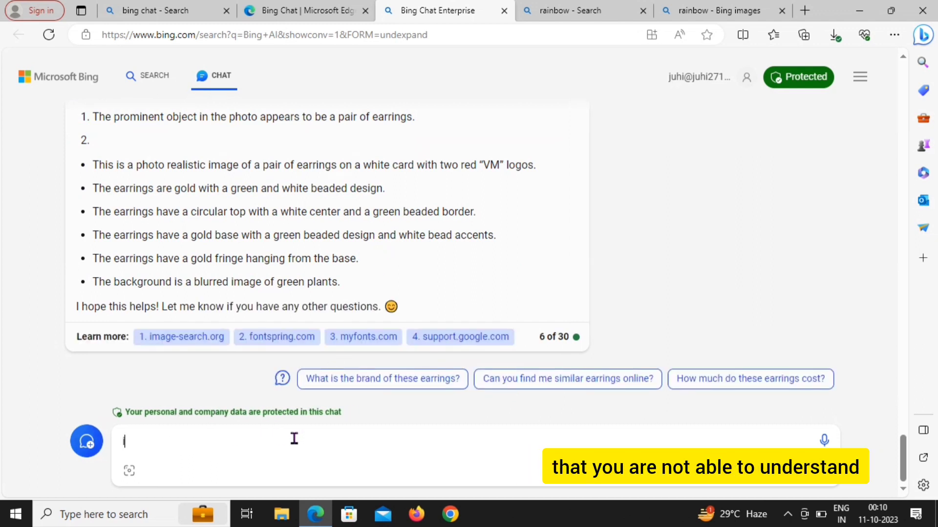
type("in hindi ")
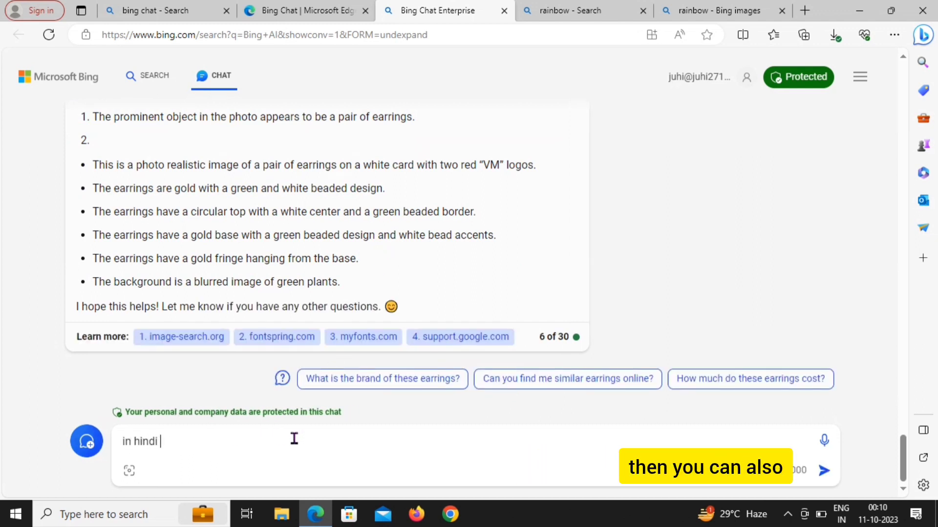
type("pleasae")
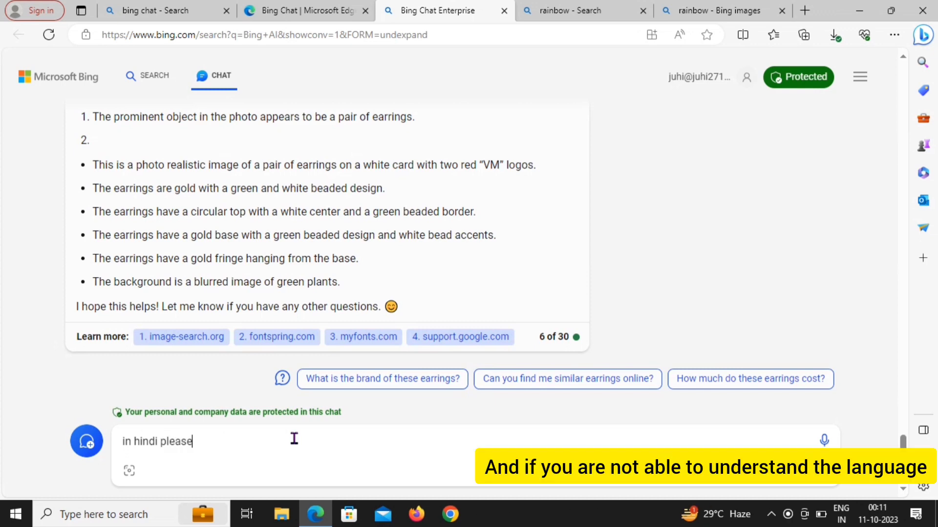
key("Return")
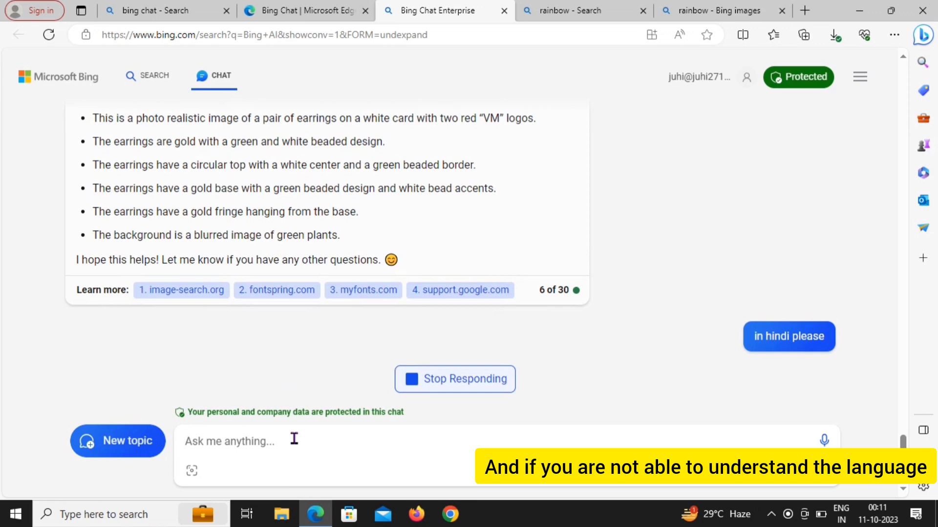